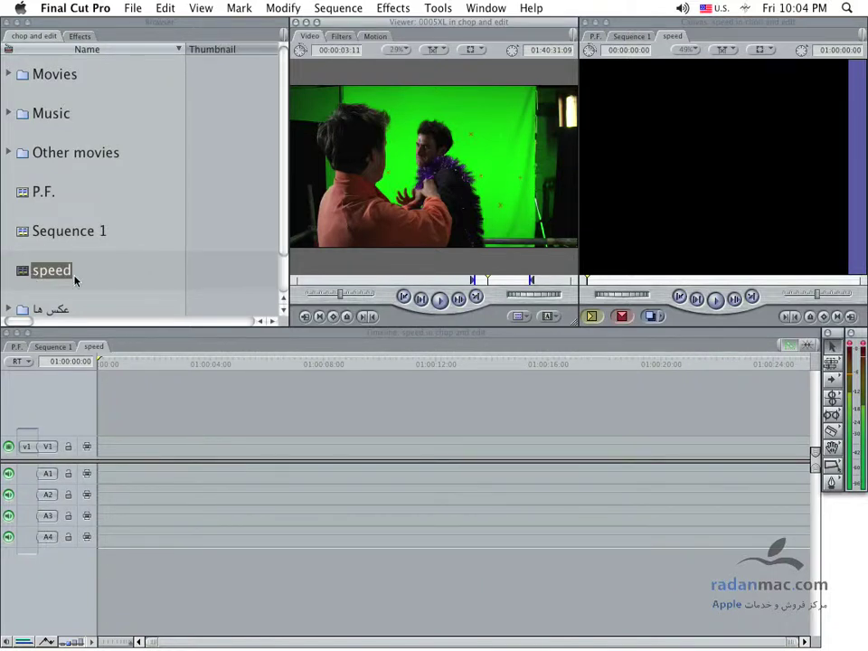
- Expand the Other movies bin in the Browser to reveal its clips
scroll(76, 280, "down", 1)
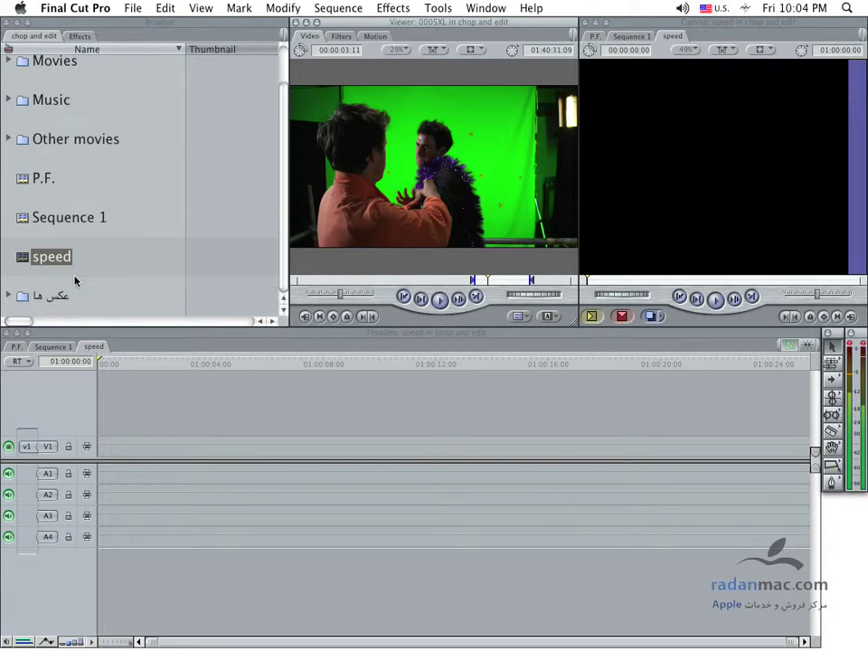
scroll(76, 271, "up", 1)
left_click(9, 151)
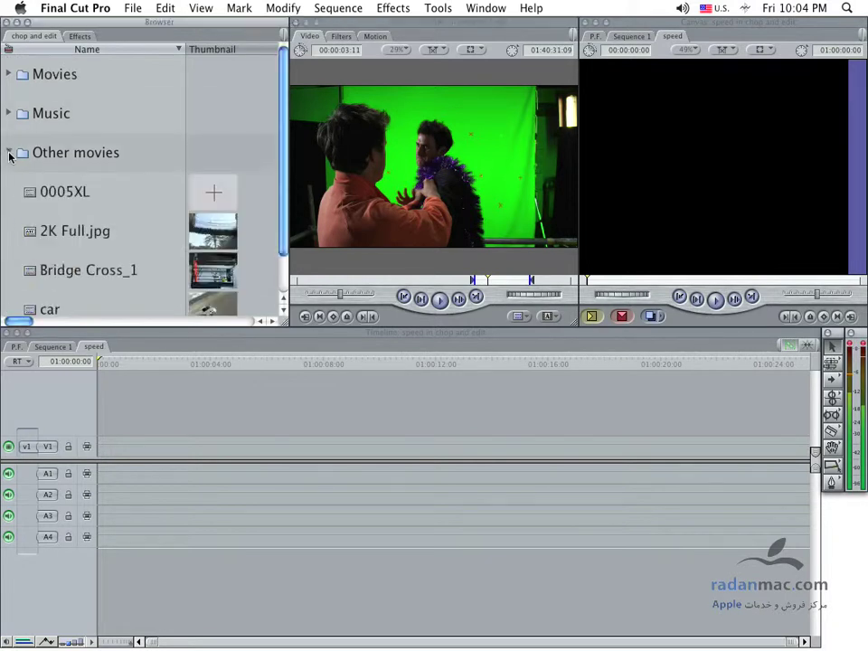
- Open the empty 'speed' sequence in the Timeline
scroll(85, 228, "down", 3)
scroll(85, 220, "down", 5)
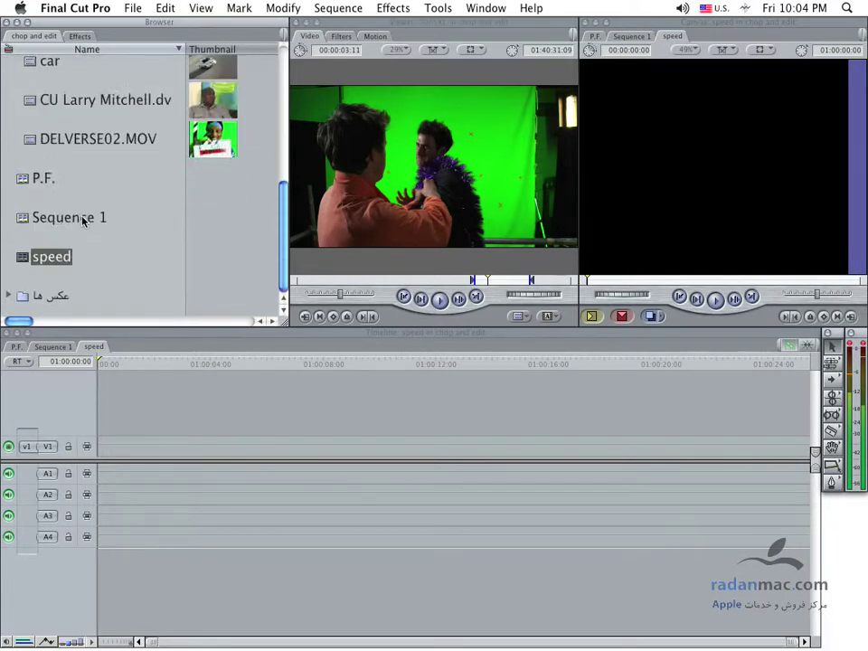
left_click(49, 263)
key("Return")
double_click(24, 259)
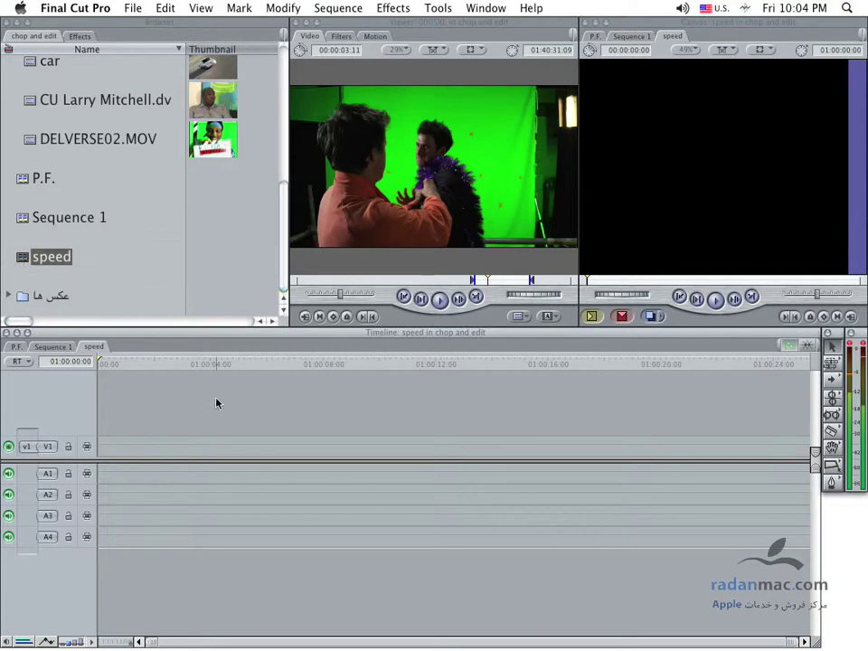
left_click(52, 346)
left_click(93, 346)
left_click(341, 7)
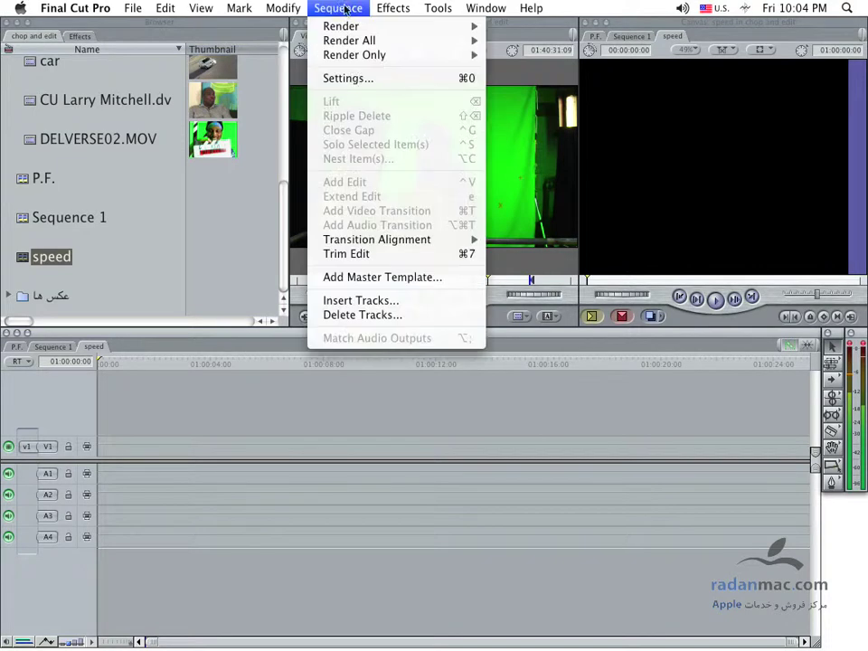
left_click(356, 79)
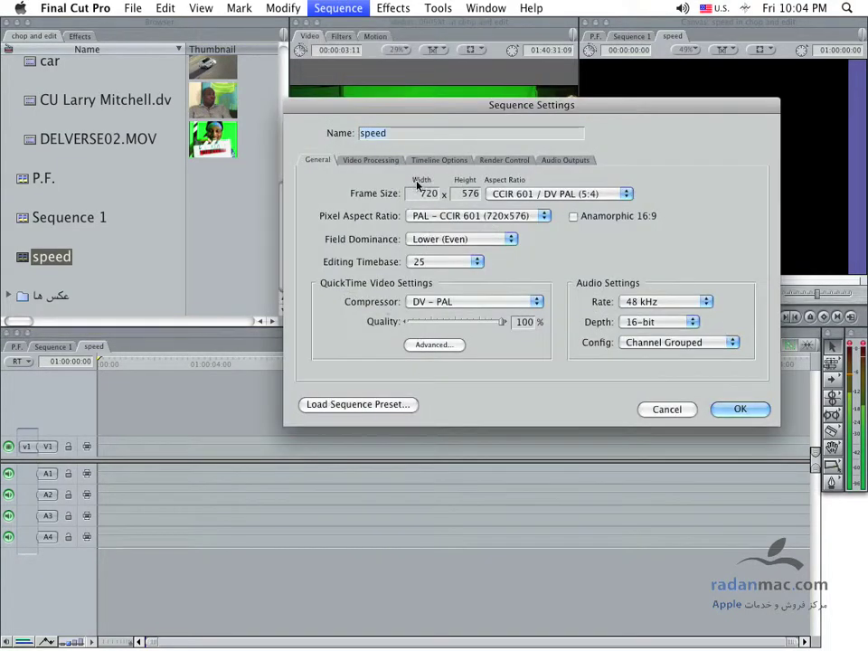
left_click(670, 412)
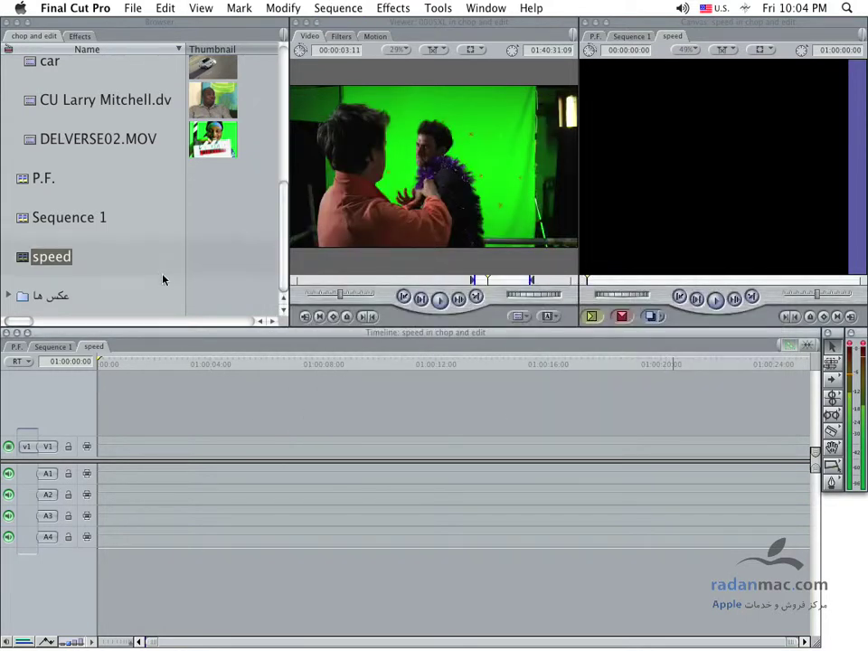
scroll(162, 278, "up", 5)
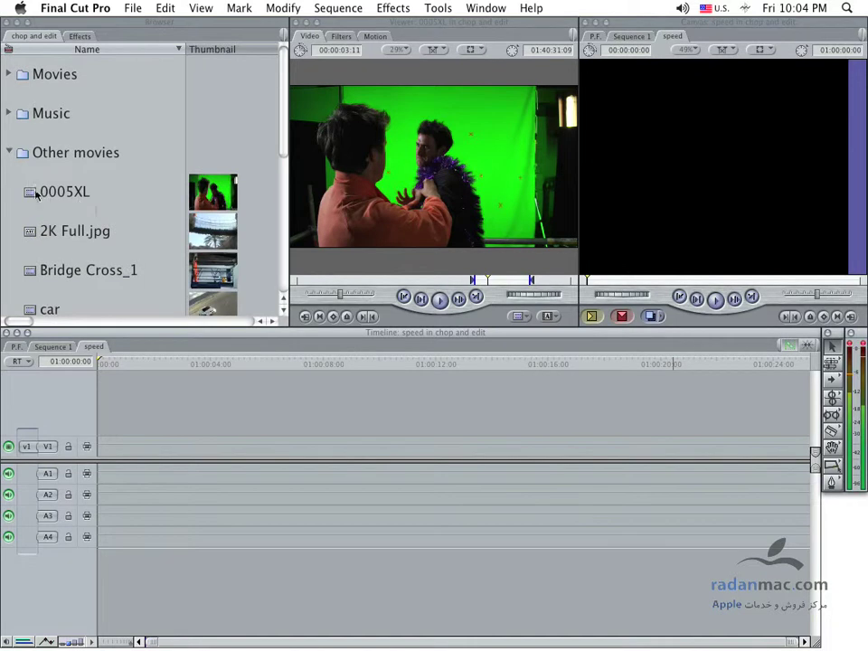
left_click(37, 195)
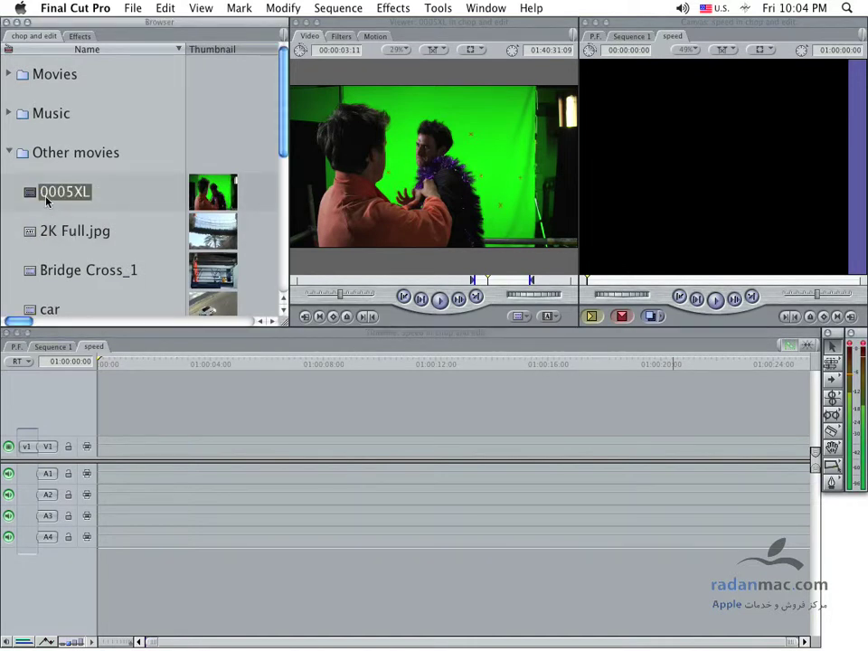
key("super+9")
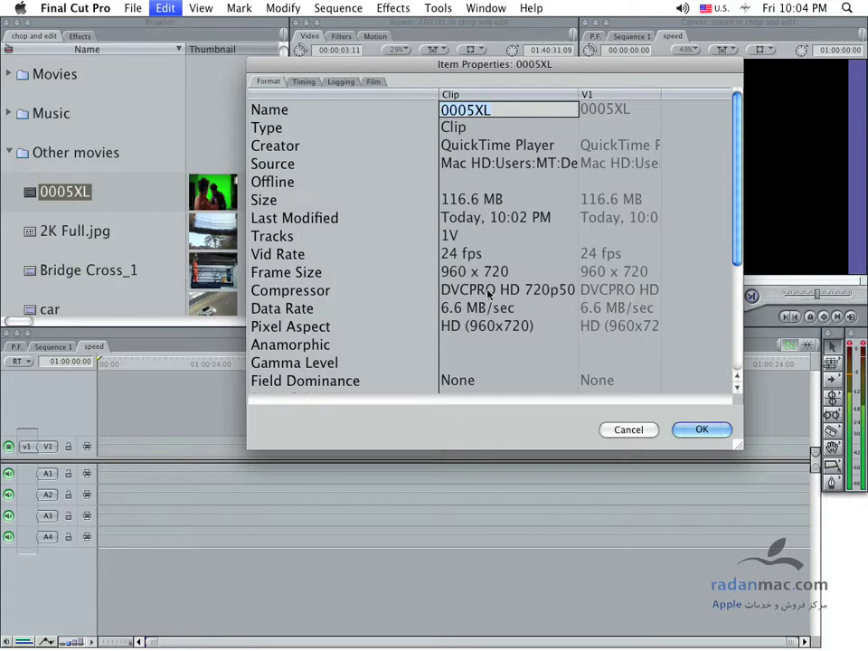
left_click(638, 435)
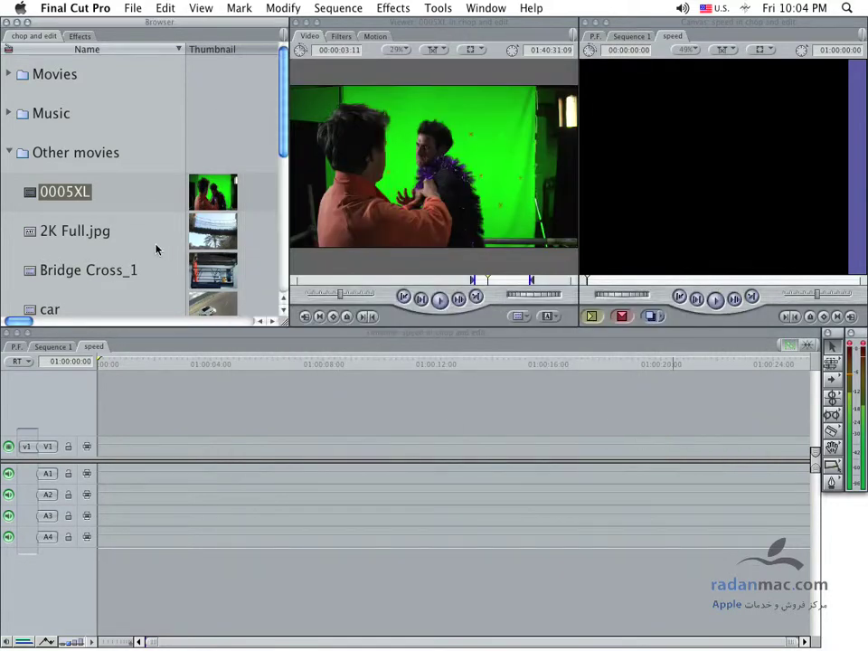
- Drop clip 0005XL on V1 and match the sequence to it (960×720, DVCPRO HD 720p50)
left_click_drag(54, 192, 121, 444)
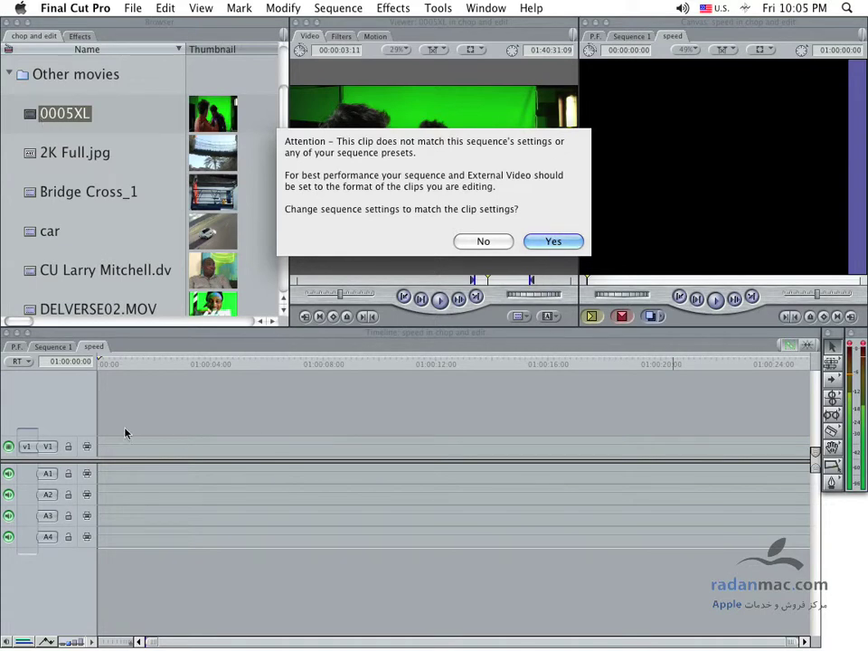
left_click(551, 241)
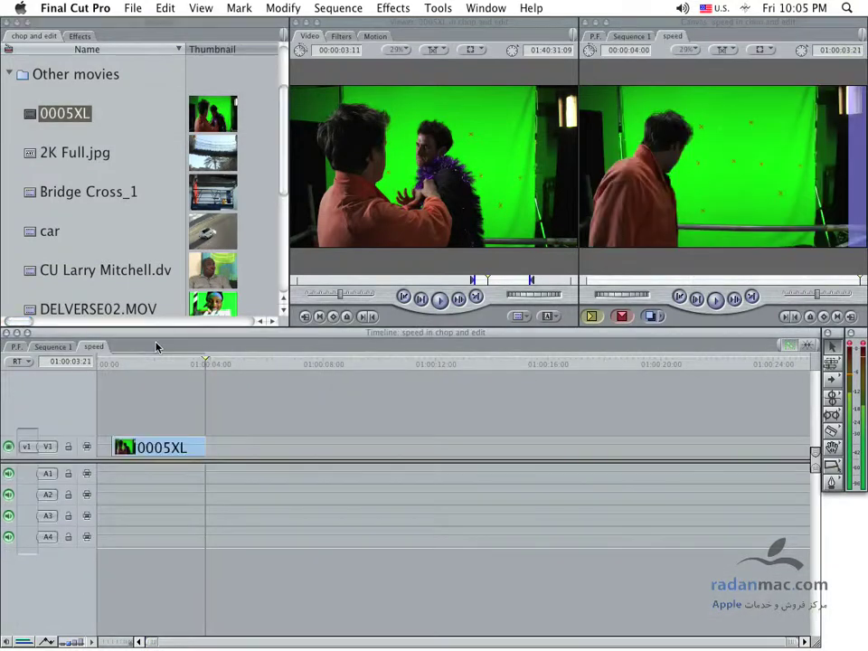
left_click(175, 449)
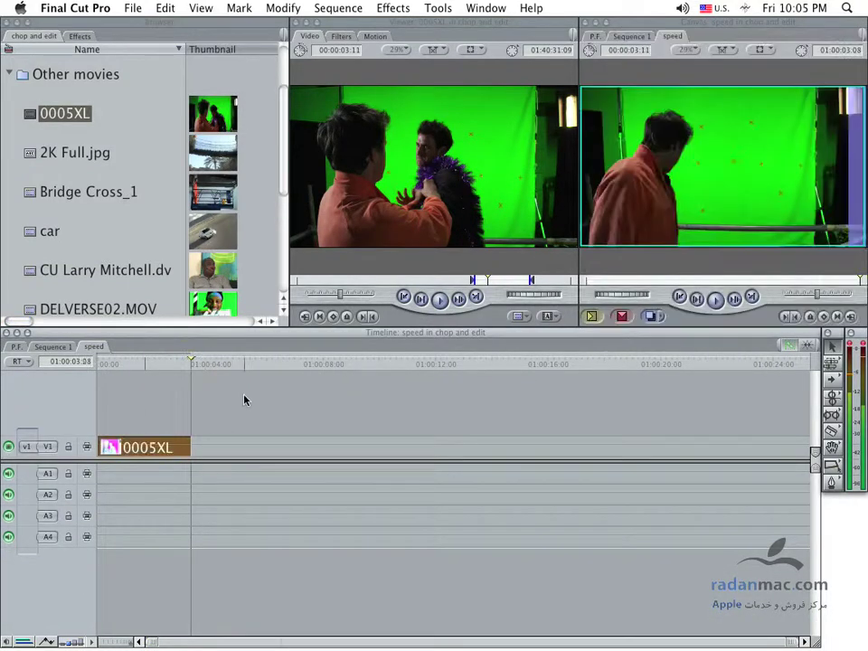
key("super+0")
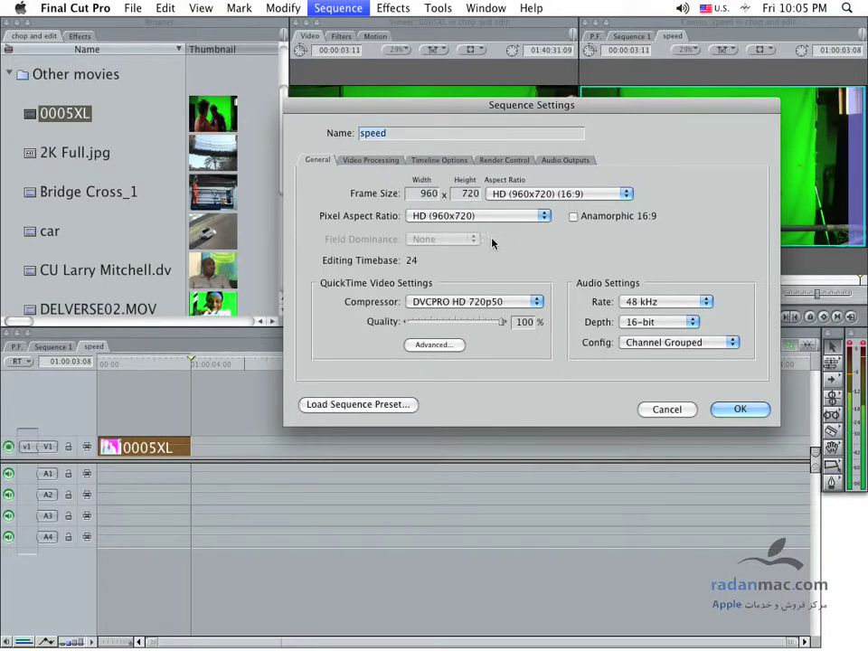
- Close sequence settings, enlarge the video track, and play the sequence from its start in the Canvas
left_click(740, 410)
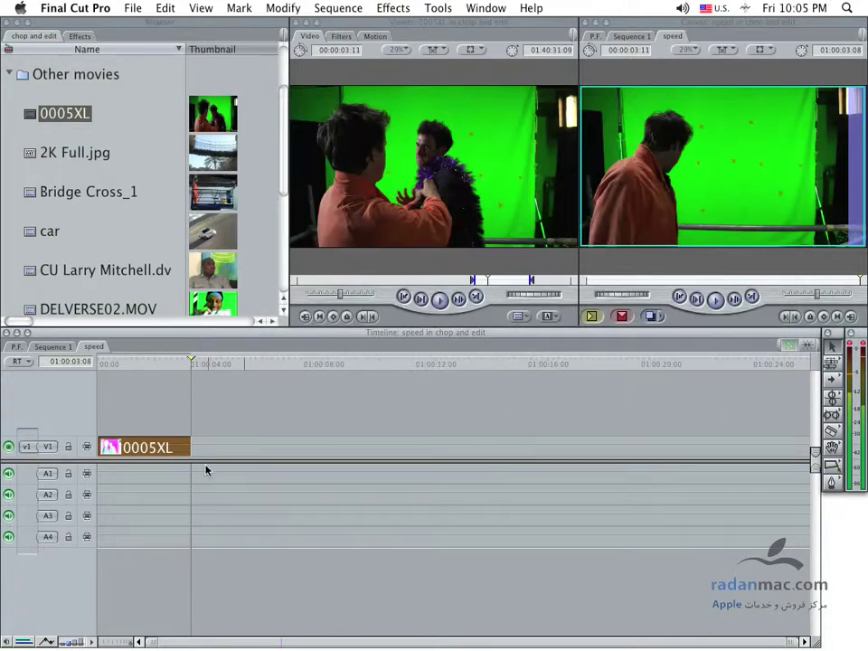
left_click_drag(193, 461, 194, 506)
left_click(155, 361)
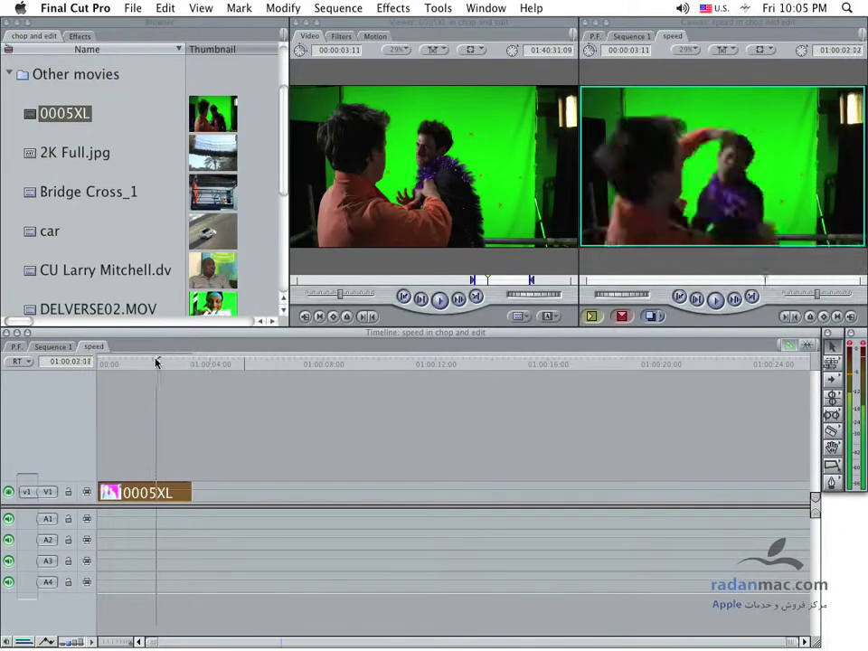
left_click_drag(155, 361, 136, 362)
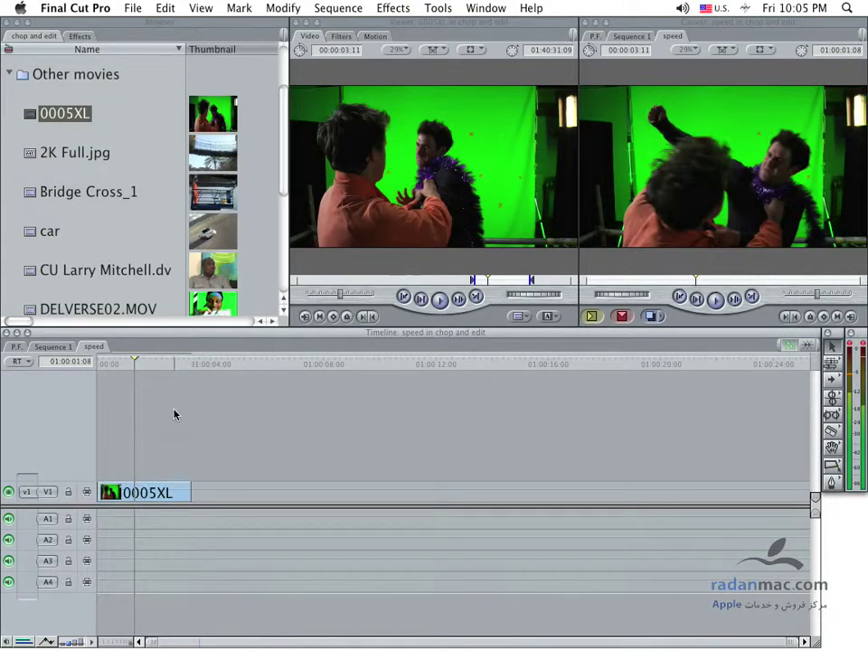
left_click_drag(135, 362, 49, 370)
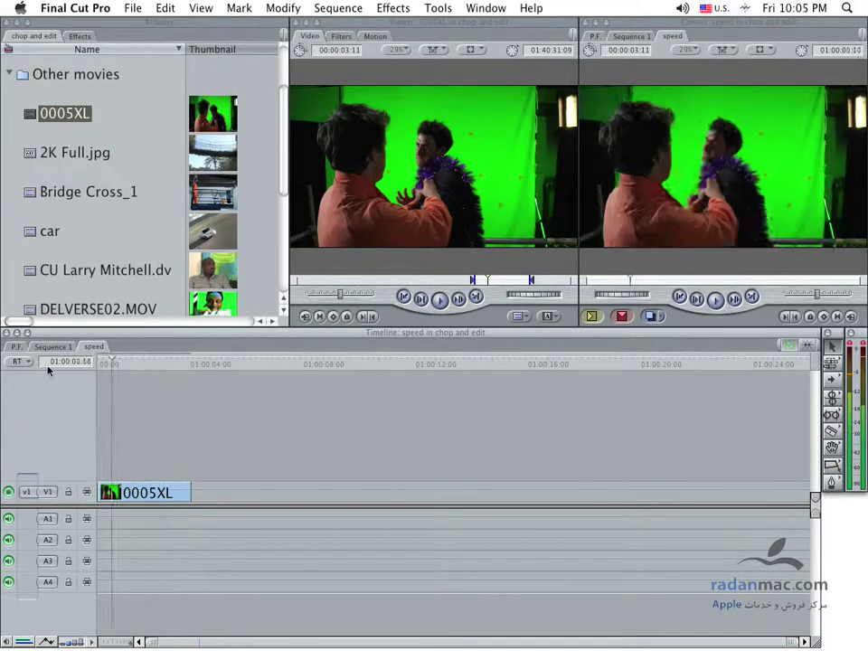
key("space")
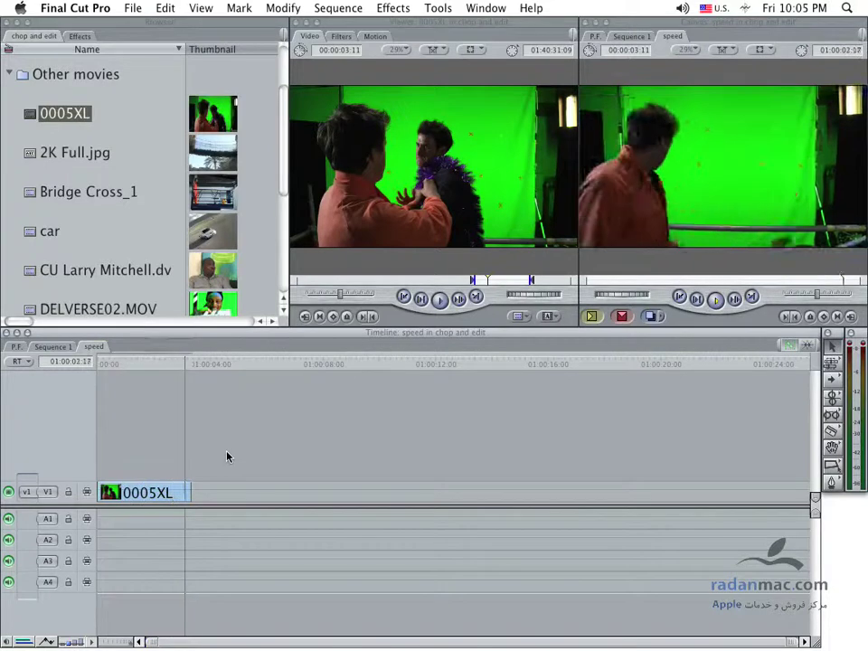
- Select clip 0005XL in the timeline and bring up the Modify menu
left_click_drag(172, 368, 149, 371)
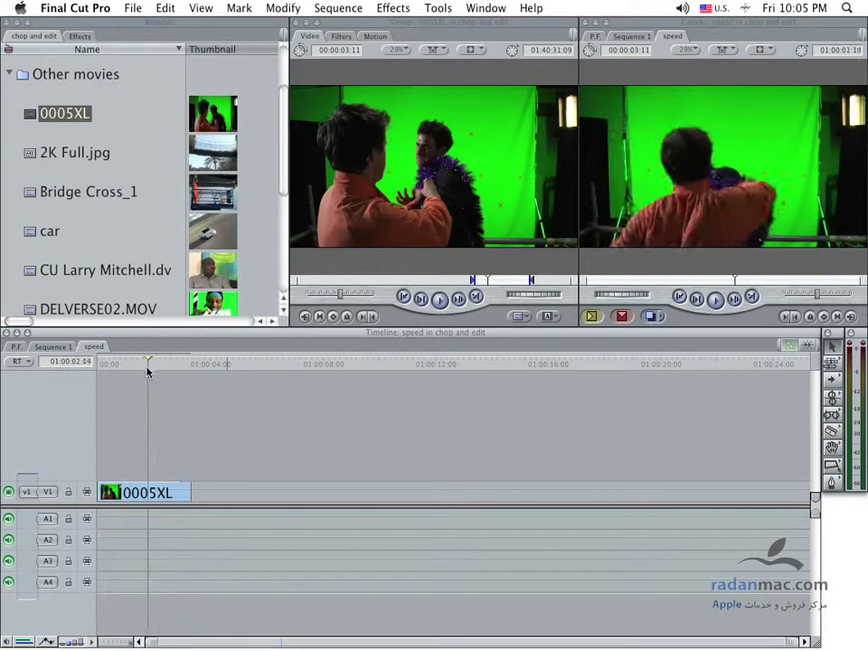
left_click(172, 492)
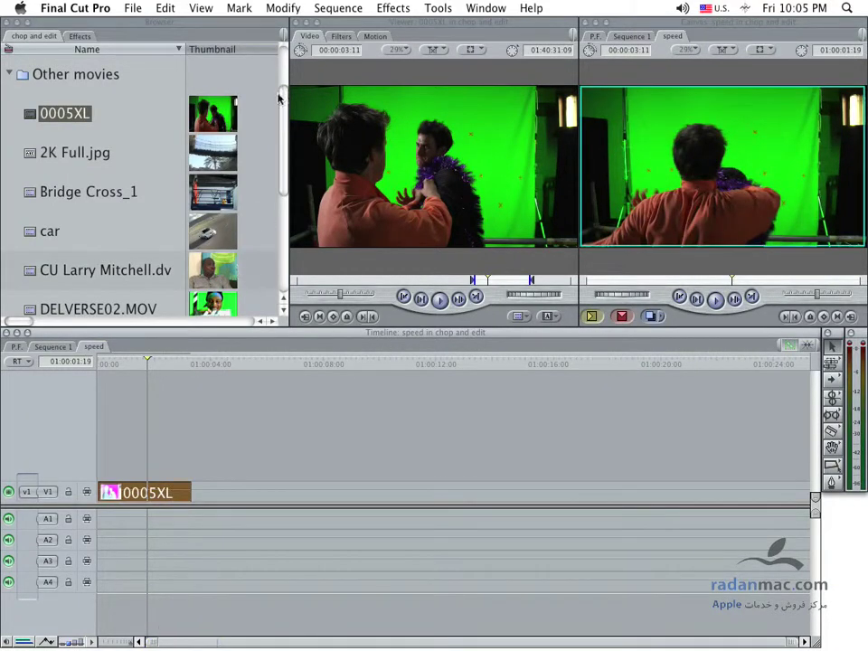
left_click(283, 8)
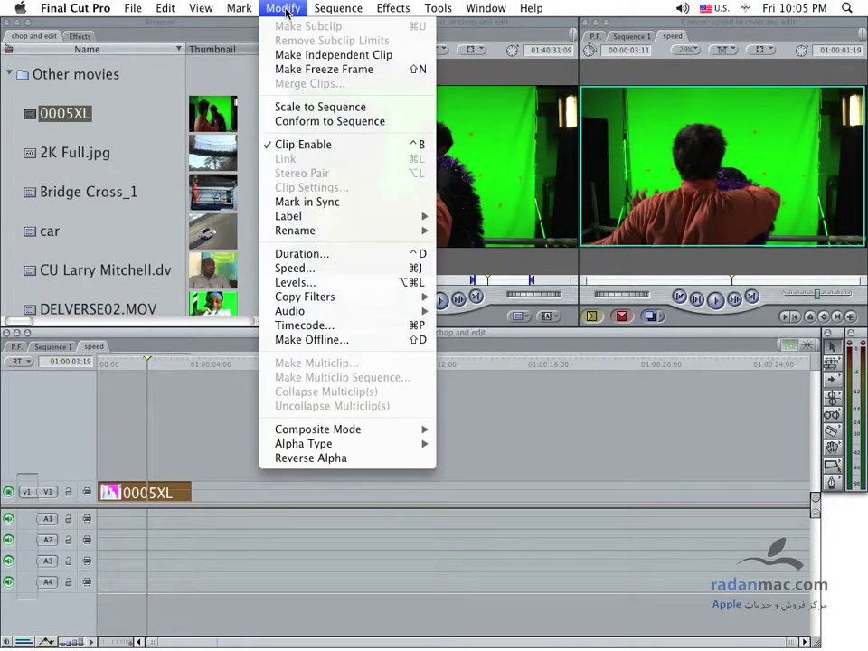
- Set clip 0005XL's speed to 300 percent in the Speed dialog
left_click(325, 268)
left_click_drag(368, 425, 523, 306)
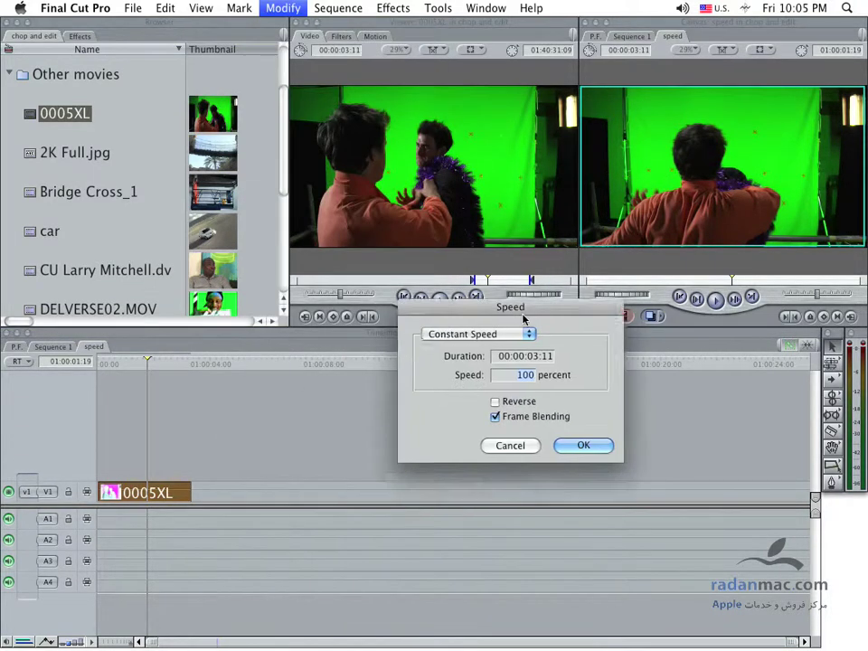
type("300")
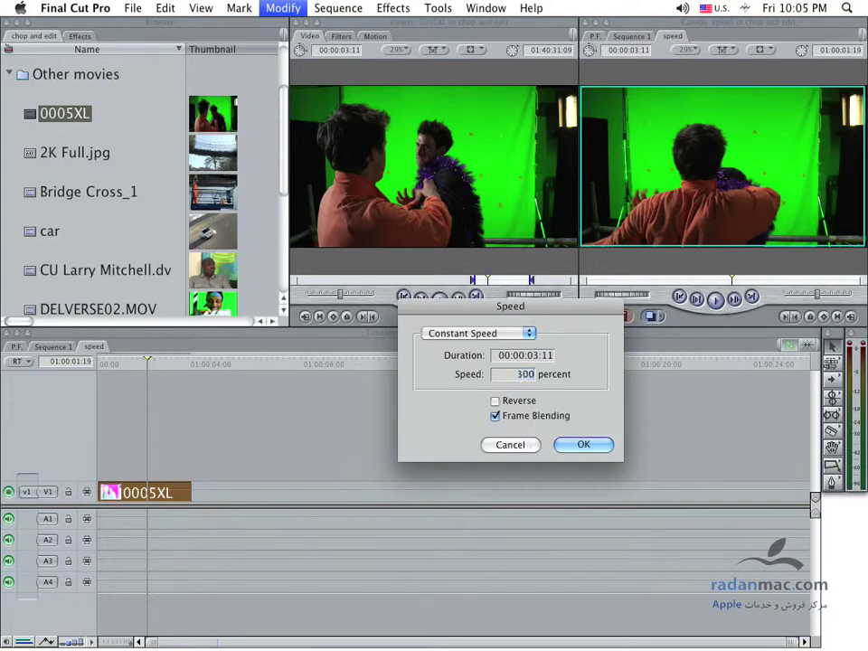
left_click(583, 445)
- Play the sped-up clip from the sequence start, fitting it to the timeline view
left_click_drag(112, 362, 86, 364)
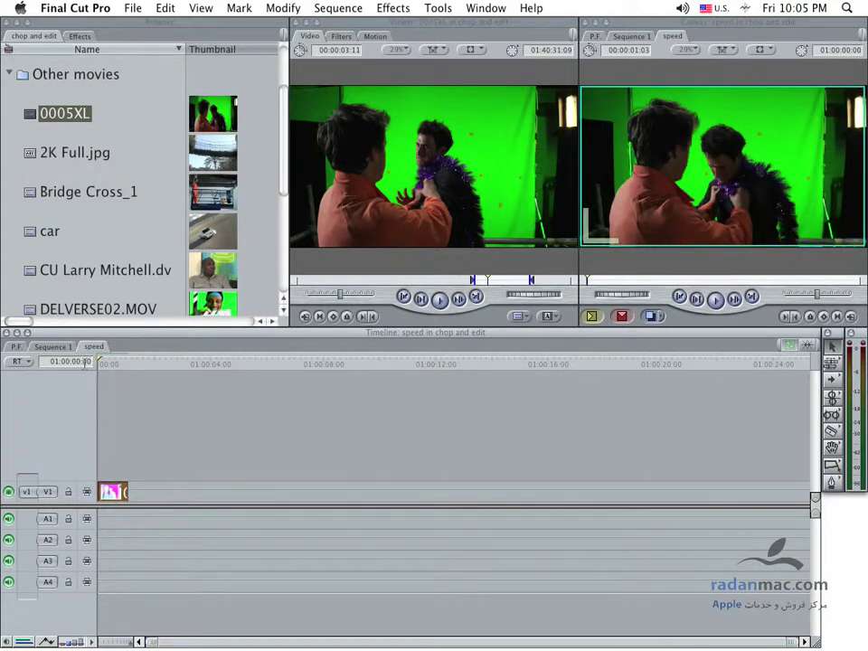
key("shift+z")
key("super+a")
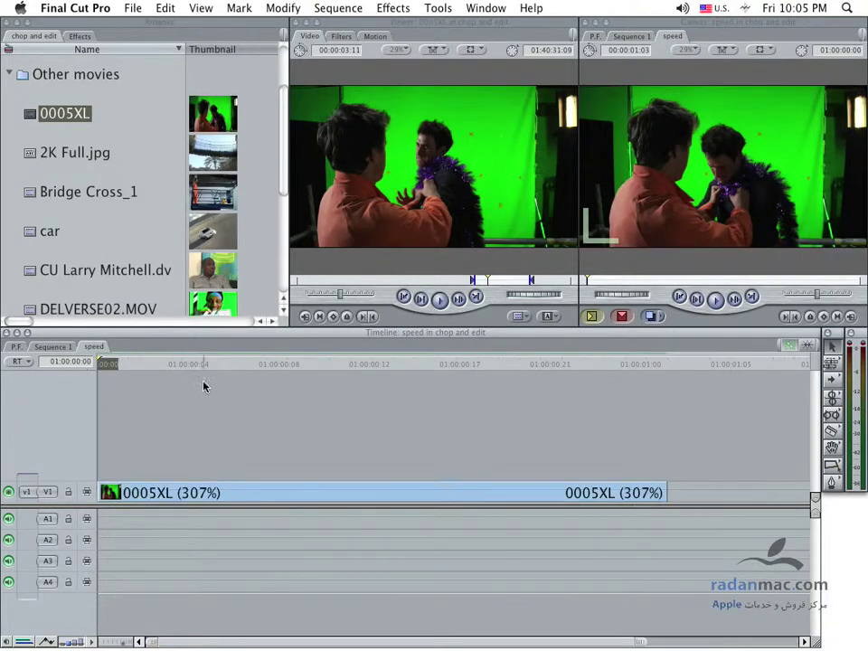
key("space")
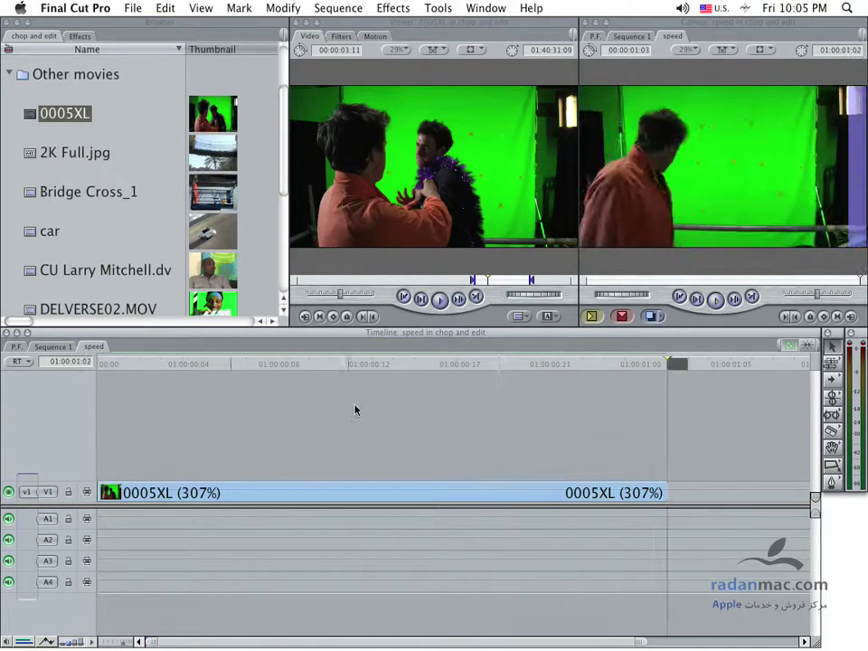
key("super+minus")
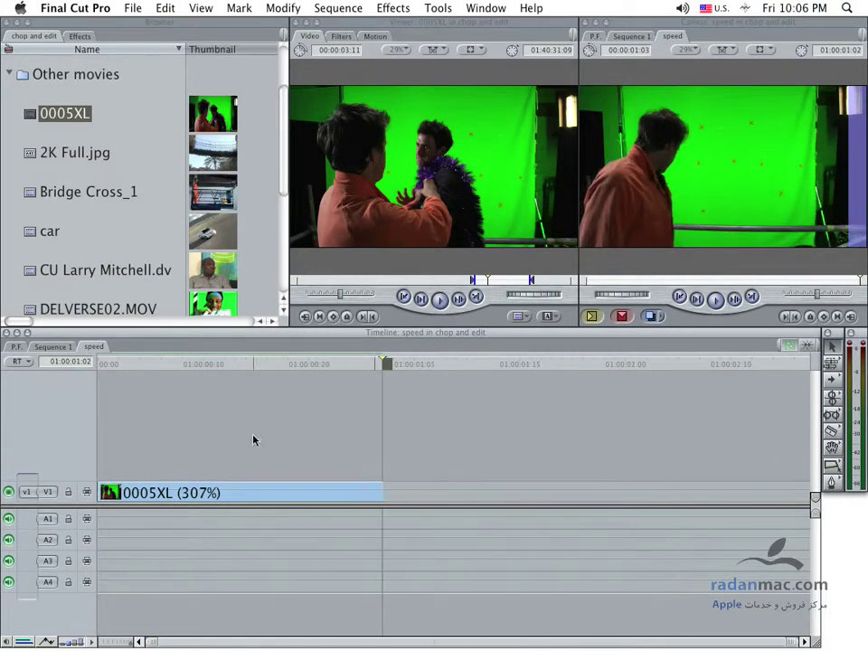
- Set clip 0005XL to 50% speed with frame blending, then zoom out to show its longer length
left_click(180, 497)
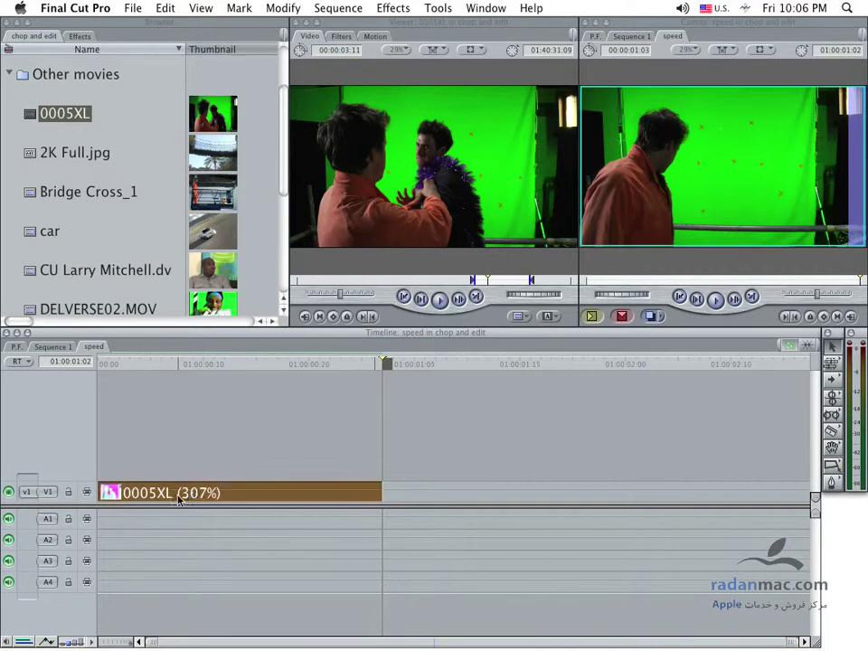
right_click(236, 493)
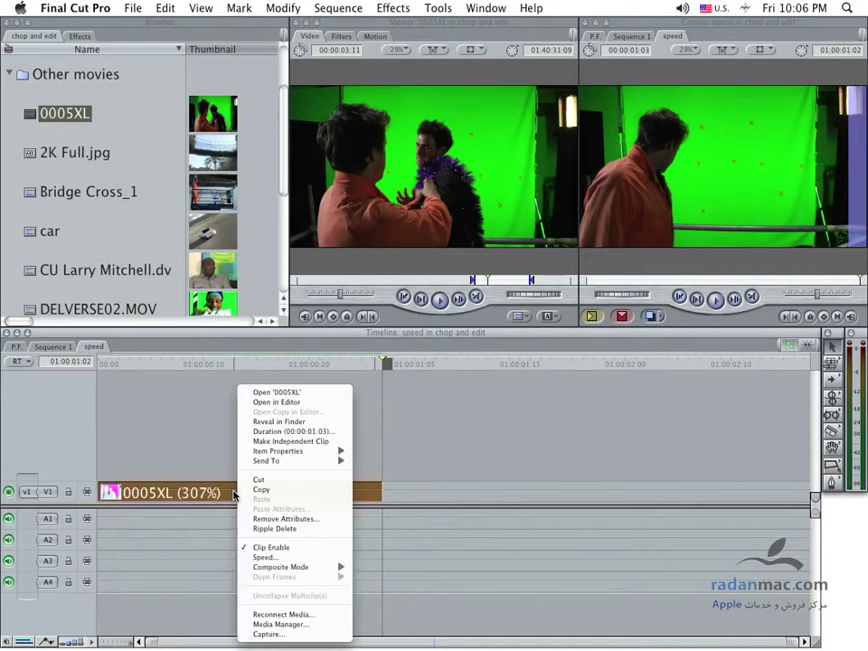
left_click(174, 456)
left_click(249, 493)
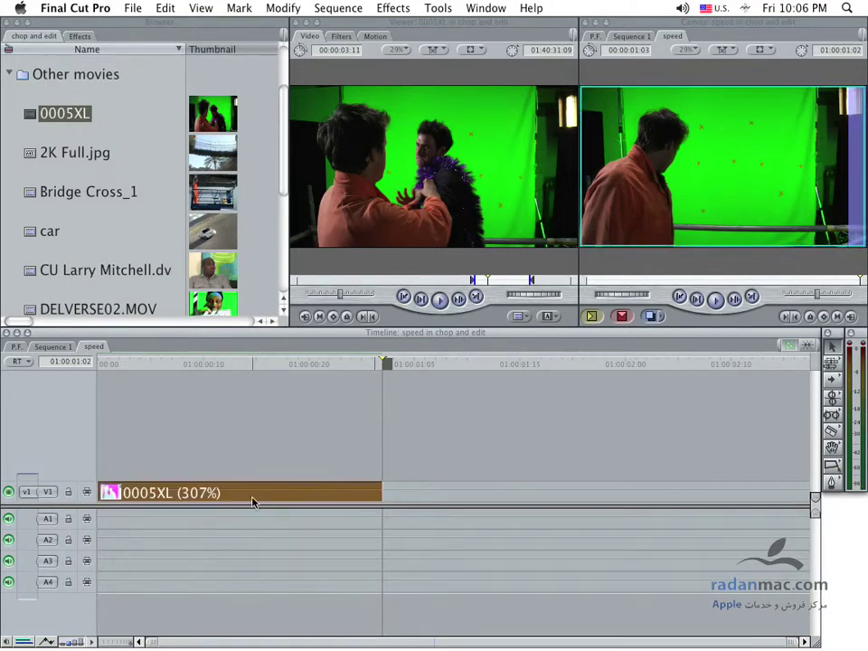
key("super+j")
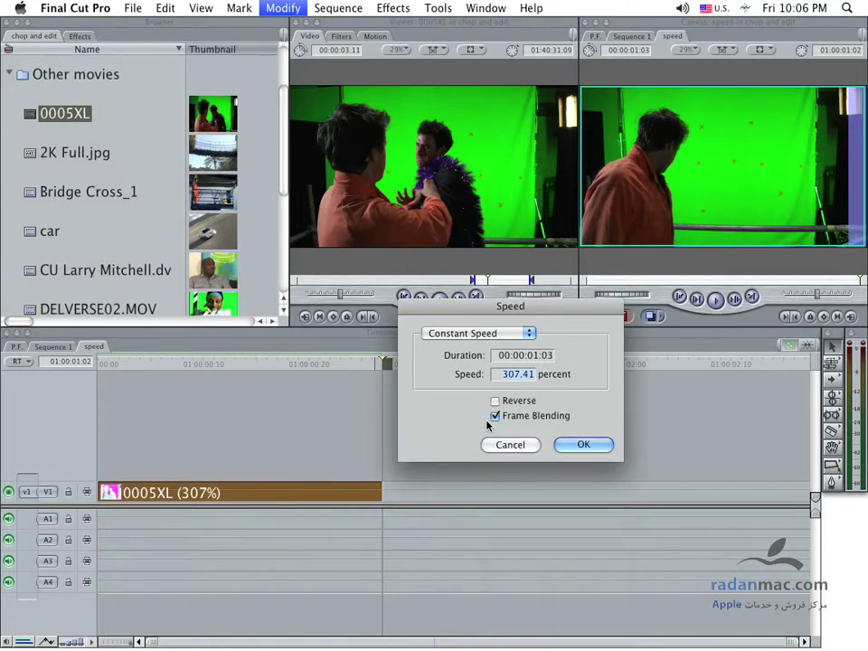
type("50")
key("Return")
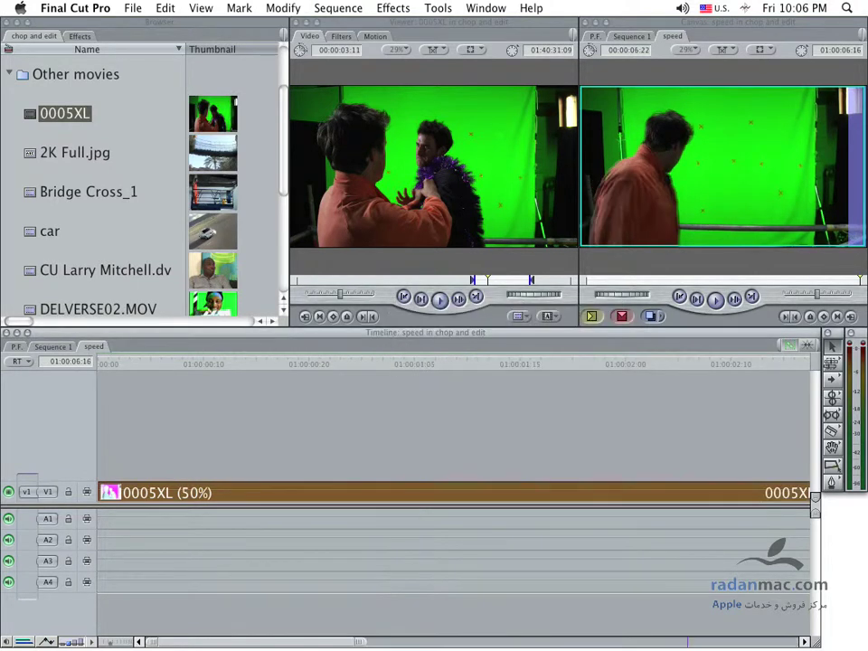
key("shift+z")
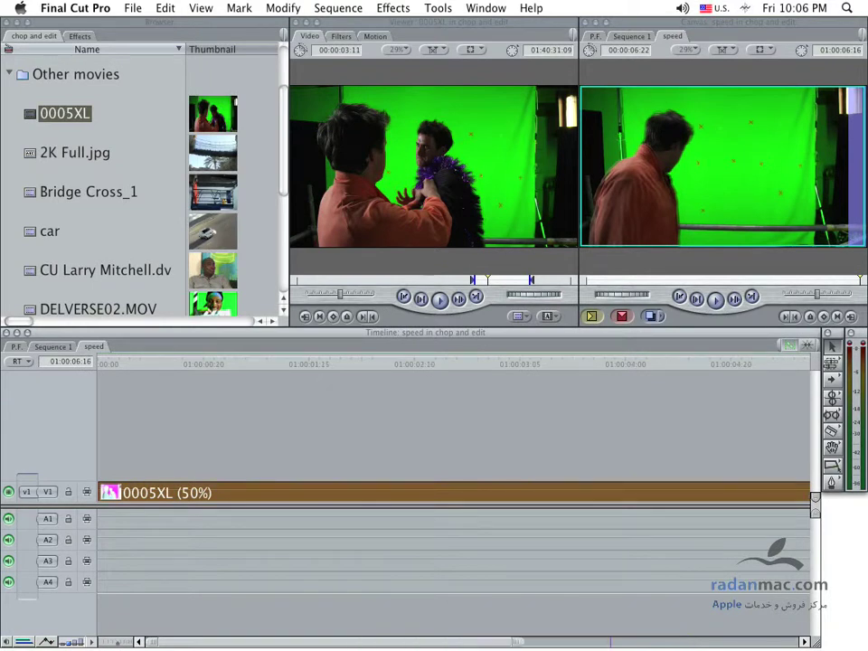
key("super+minus")
- Play the 50% slow-motion clip in the Canvas and scrub back toward its start
left_click(151, 369)
key("space")
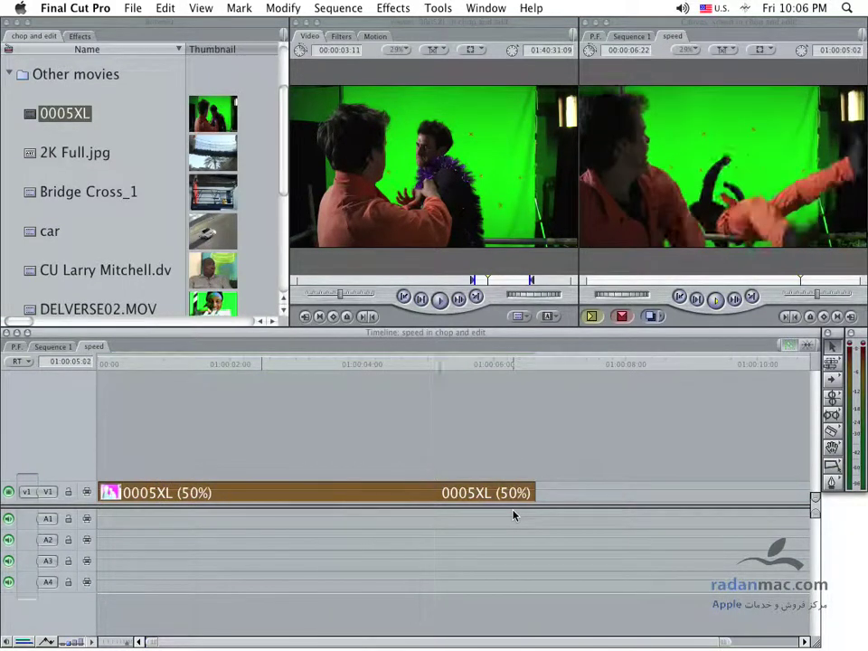
left_click(509, 458)
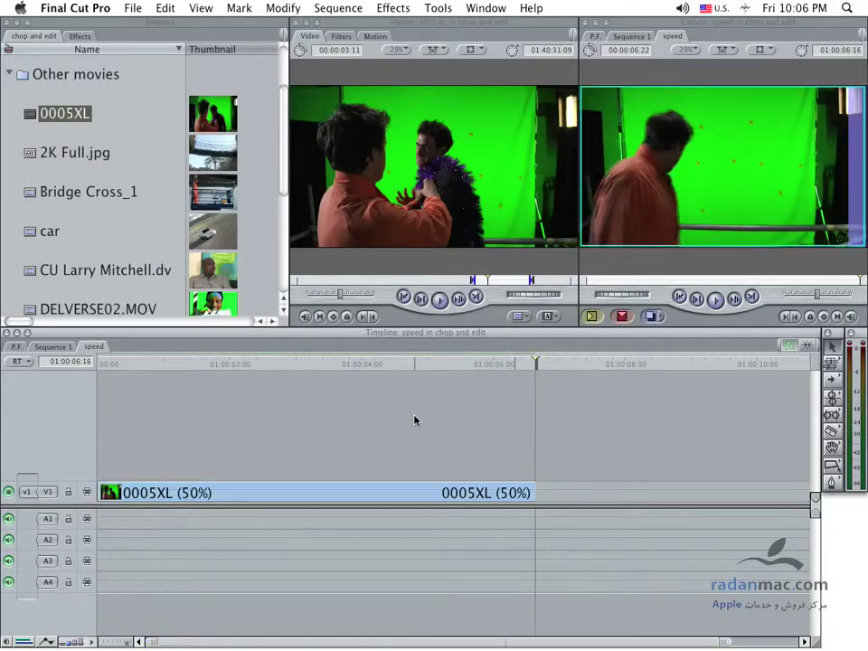
mouse_move(425, 365)
left_mouse_down()
mouse_move(302, 369)
mouse_move(395, 381)
left_mouse_up()
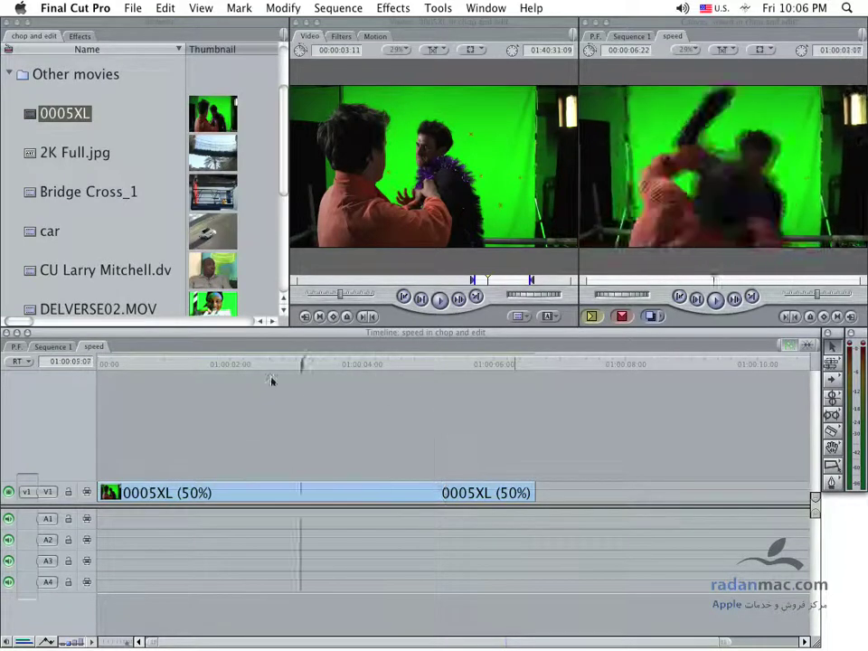
mouse_move(395, 382)
left_mouse_down()
mouse_move(75, 396)
mouse_move(399, 400)
left_mouse_up()
- Scrub through the slowed clip, then open its sequence copy in the Viewer
left_click_drag(498, 403, 344, 407)
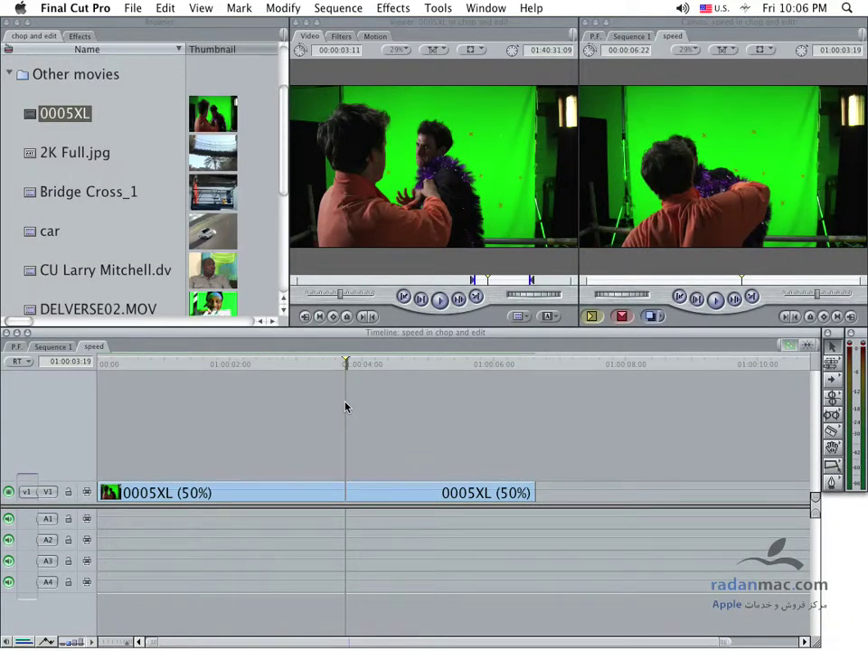
left_click_drag(312, 379, 230, 383)
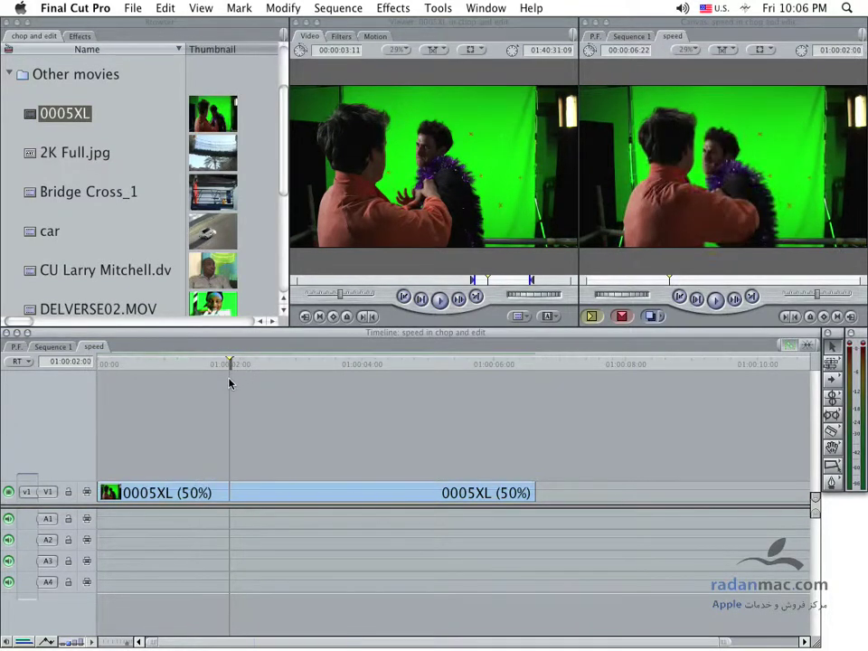
mouse_move(118, 365)
left_mouse_down()
mouse_move(100, 365)
mouse_move(538, 369)
mouse_move(448, 366)
left_mouse_up()
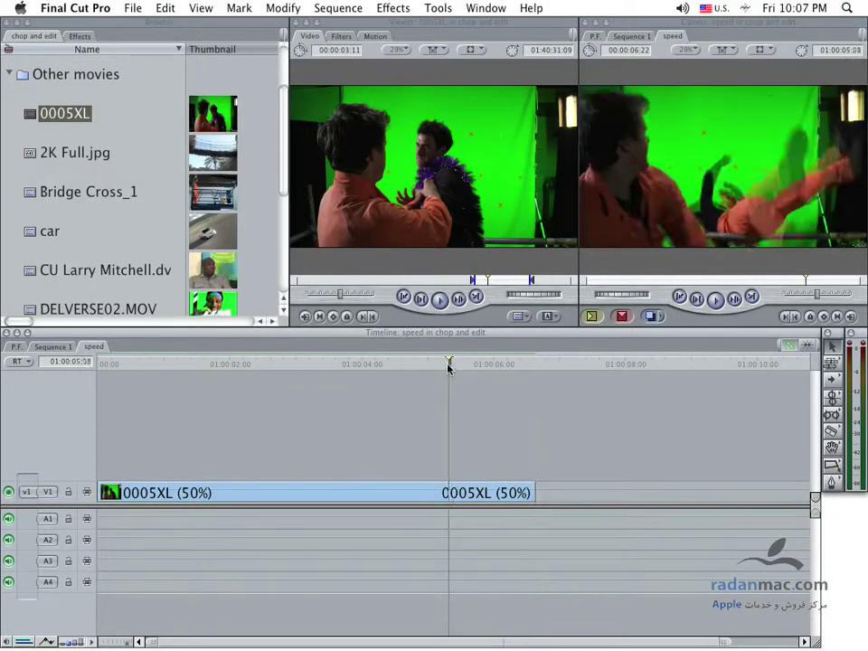
double_click(346, 495)
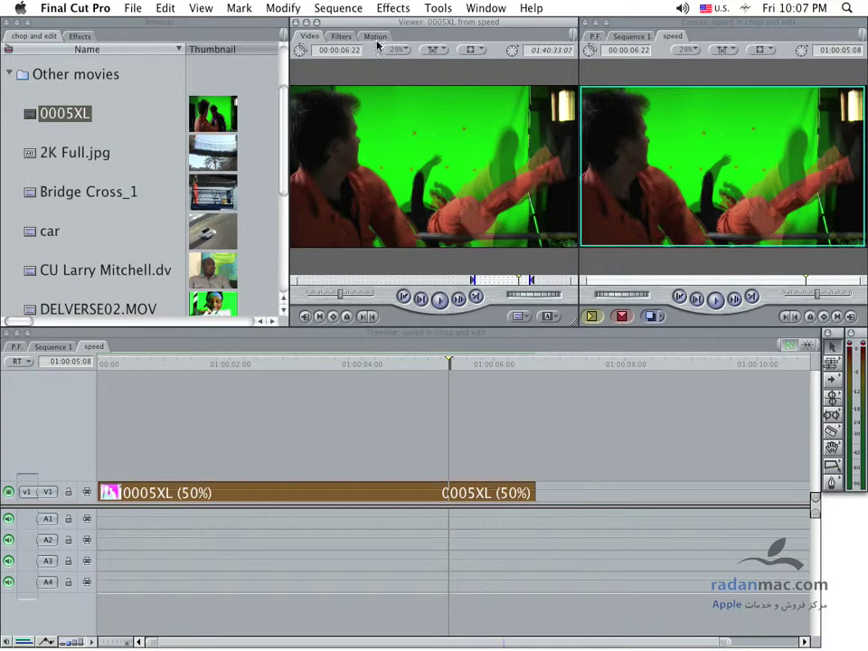
left_click(240, 456)
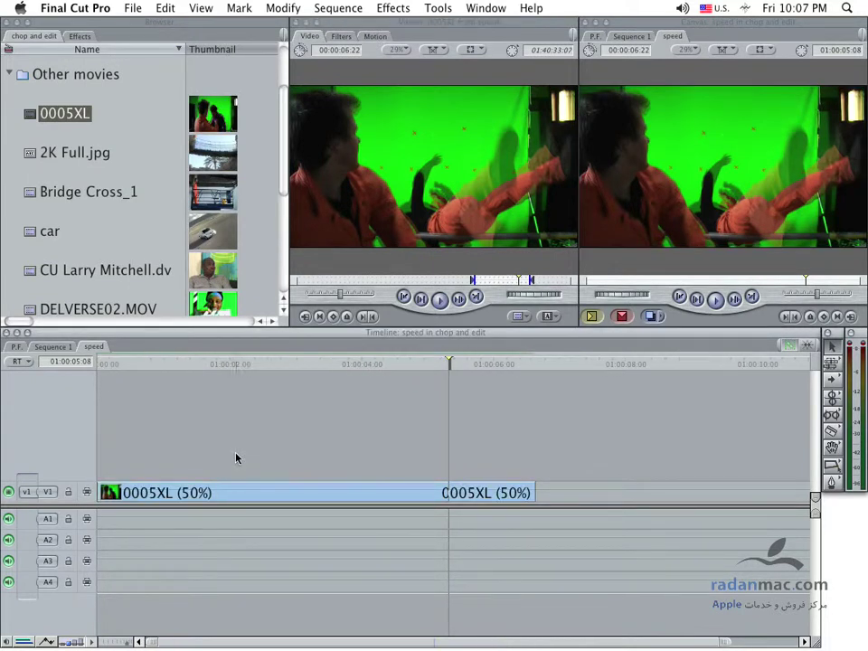